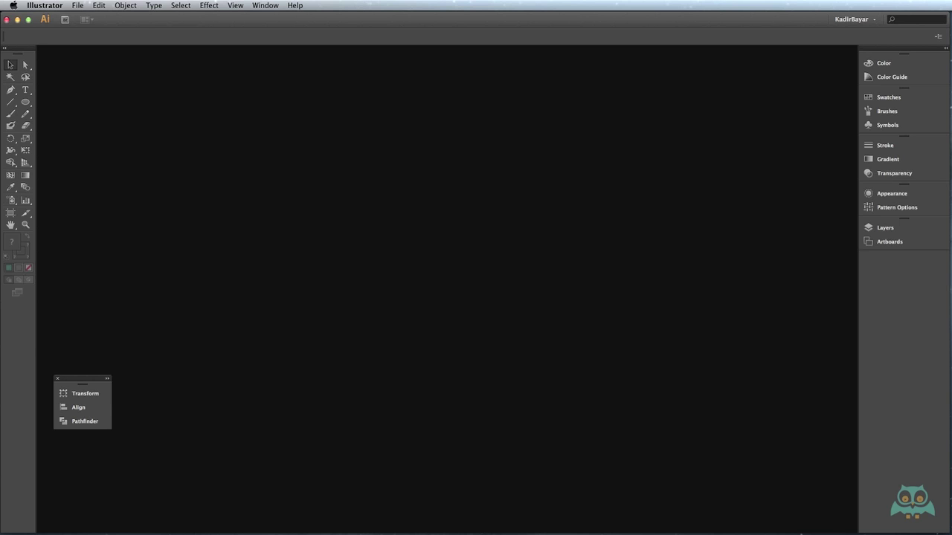
Step: Open akilli-klavuzlar.ai from the Cetvel-Izagaralar folder in Finder into Illustrator
key("super+Tab")
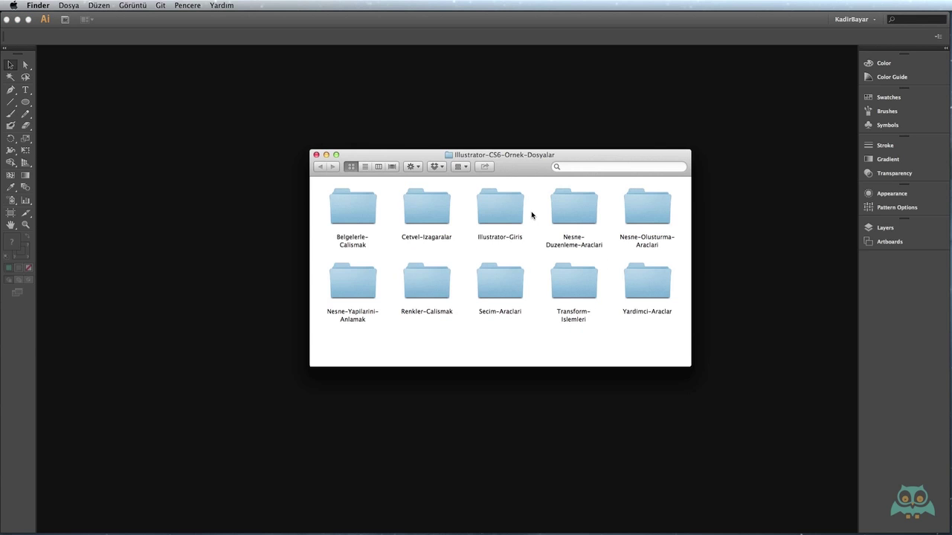
left_click(432, 207)
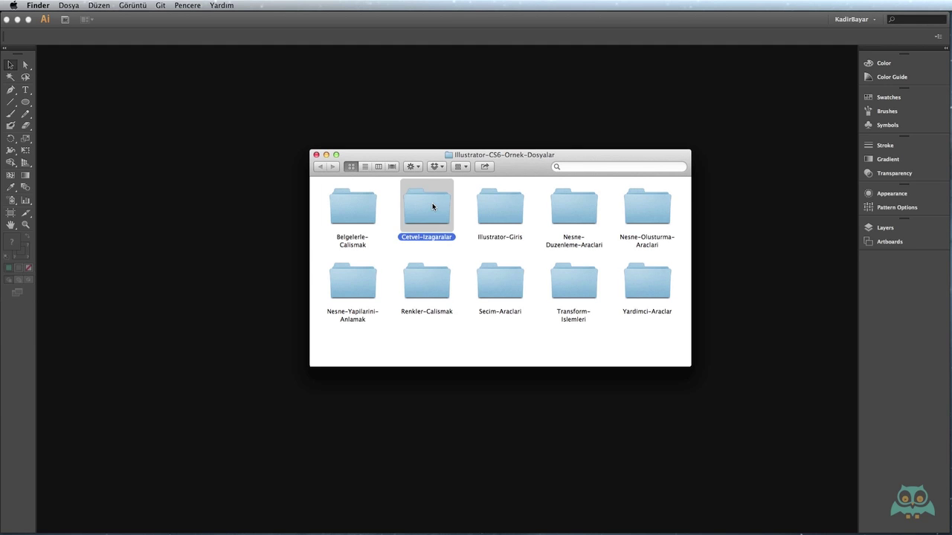
double_click(432, 207)
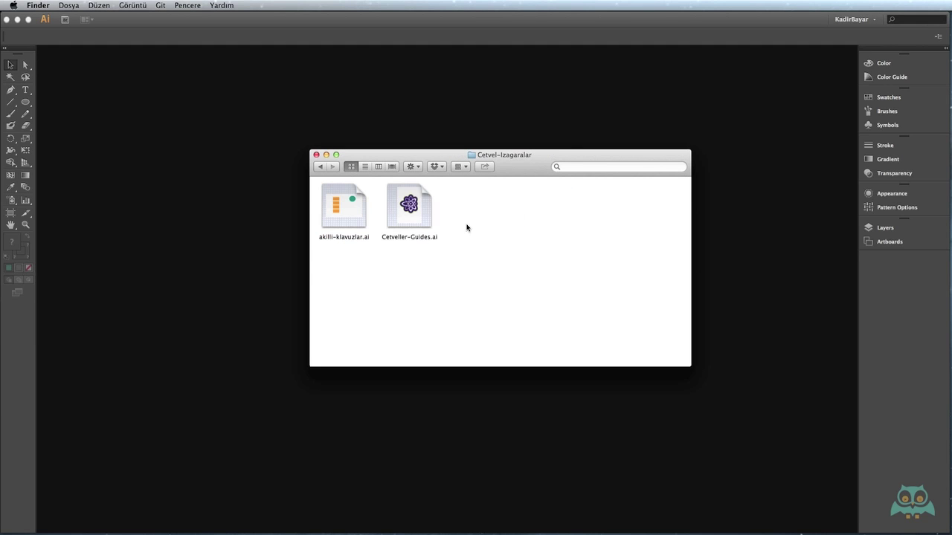
double_click(349, 210)
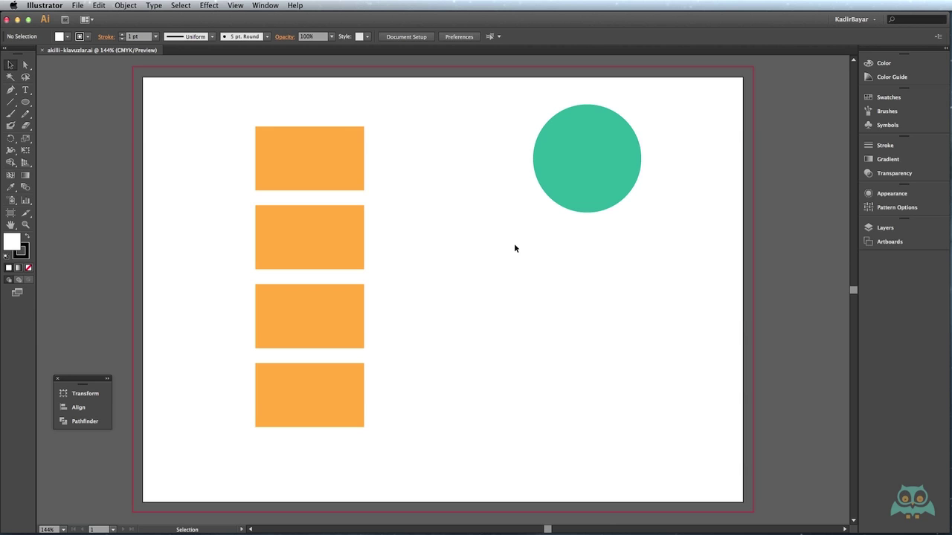
left_click(237, 6)
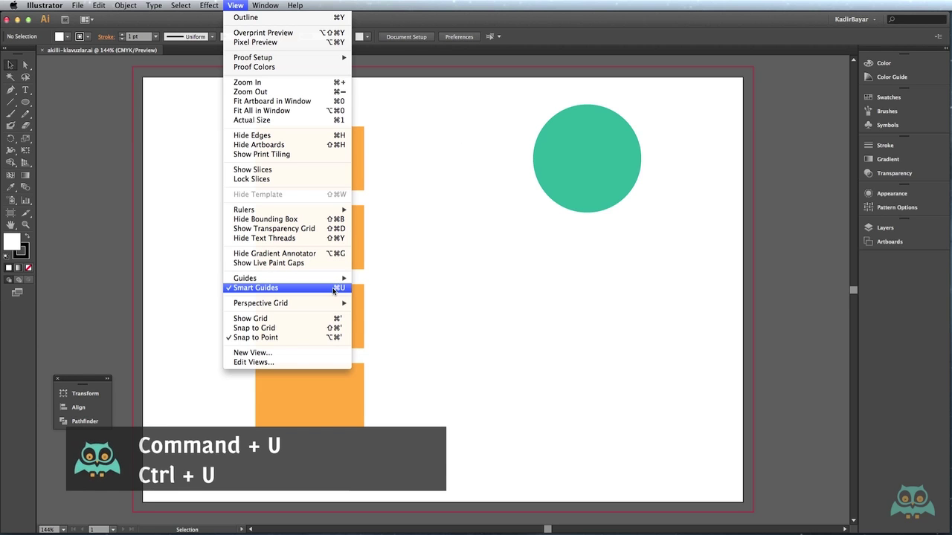
left_click(492, 168)
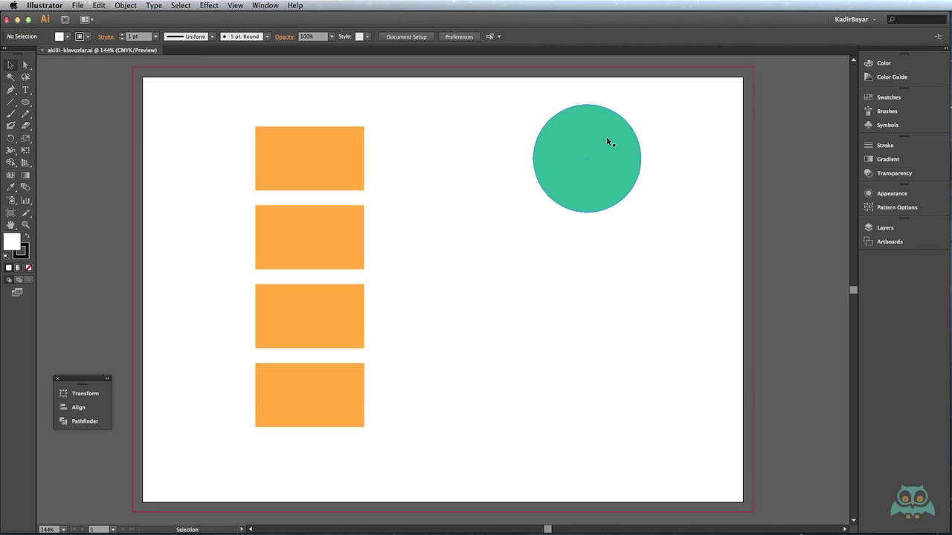
Step: Drag the green circle straight down until a smart guide marks the top orange rectangle's edge
left_click_drag(608, 137, 608, 149)
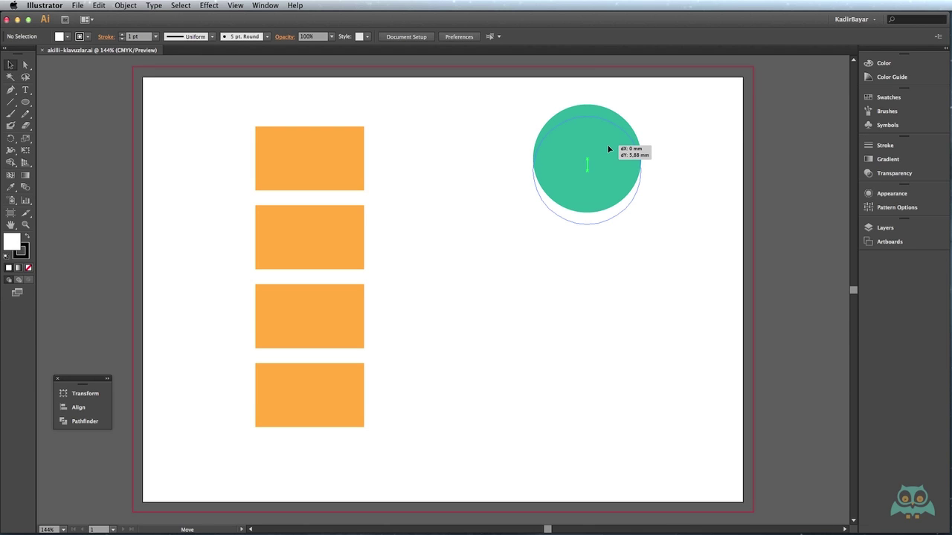
left_click_drag(608, 145, 608, 145)
left_click_drag(608, 148, 608, 158)
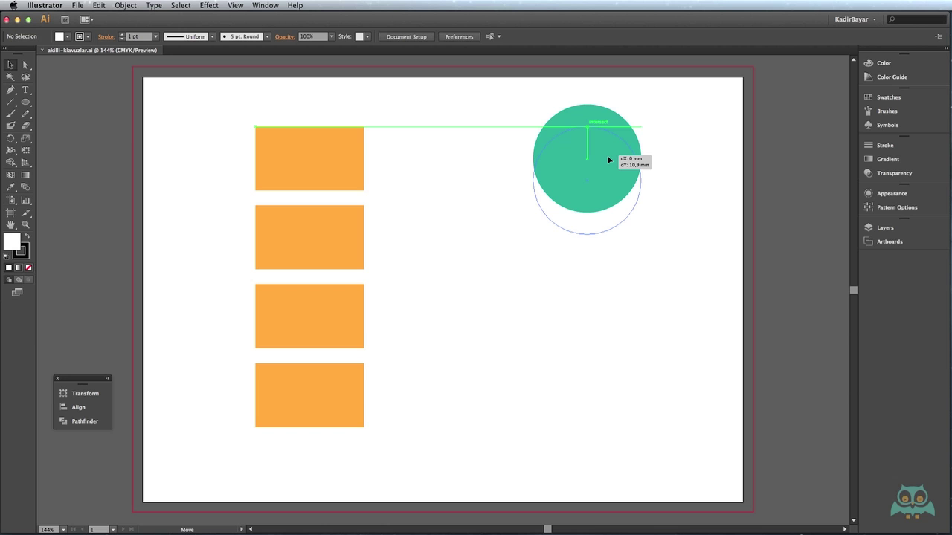
Step: Drop the green circle 81,46 mm lower, its top level with the second rectangle's bottom edge
left_click_drag(608, 159, 608, 162)
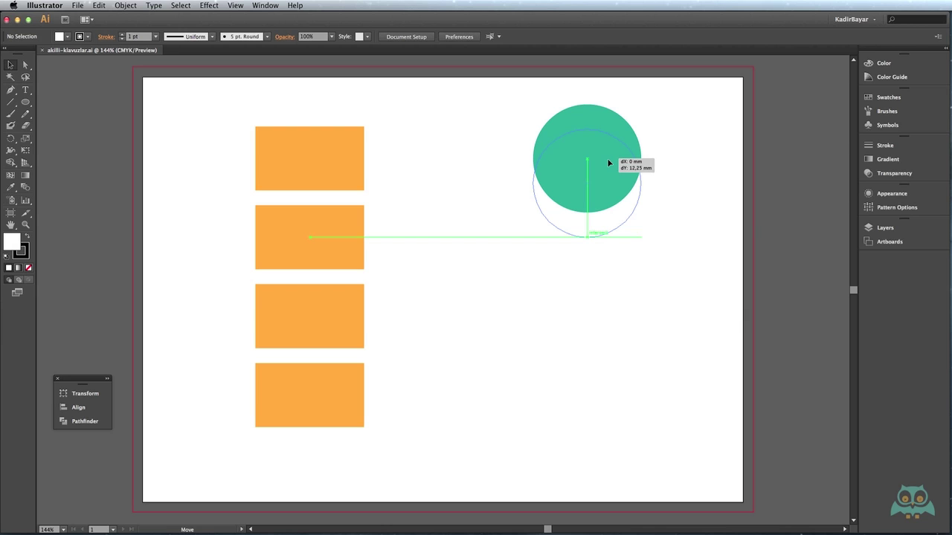
left_click_drag(608, 159, 607, 166)
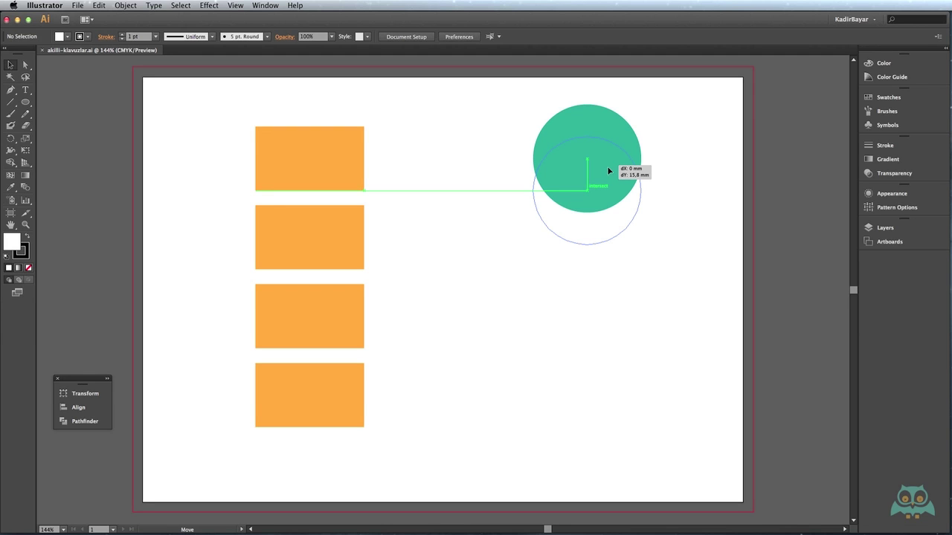
left_click_drag(607, 168, 608, 170)
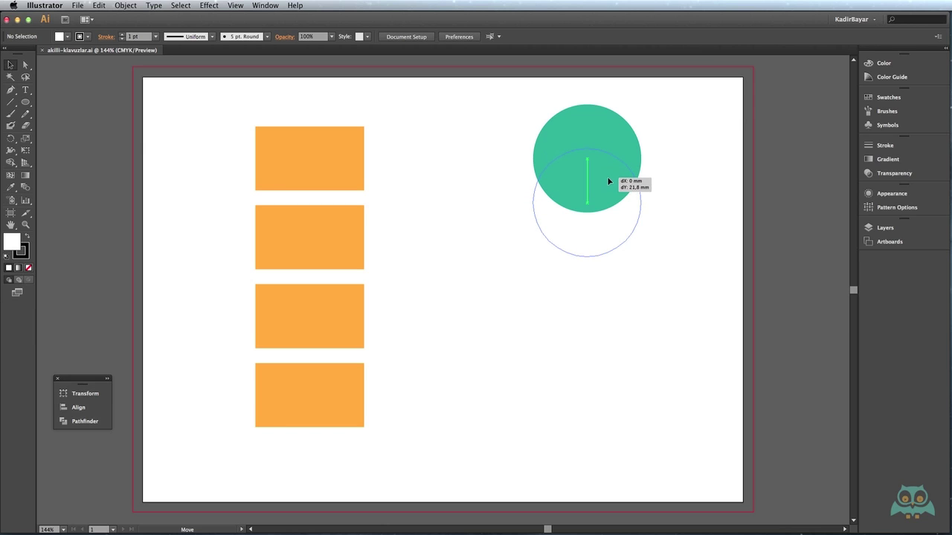
left_click_drag(607, 177, 609, 302)
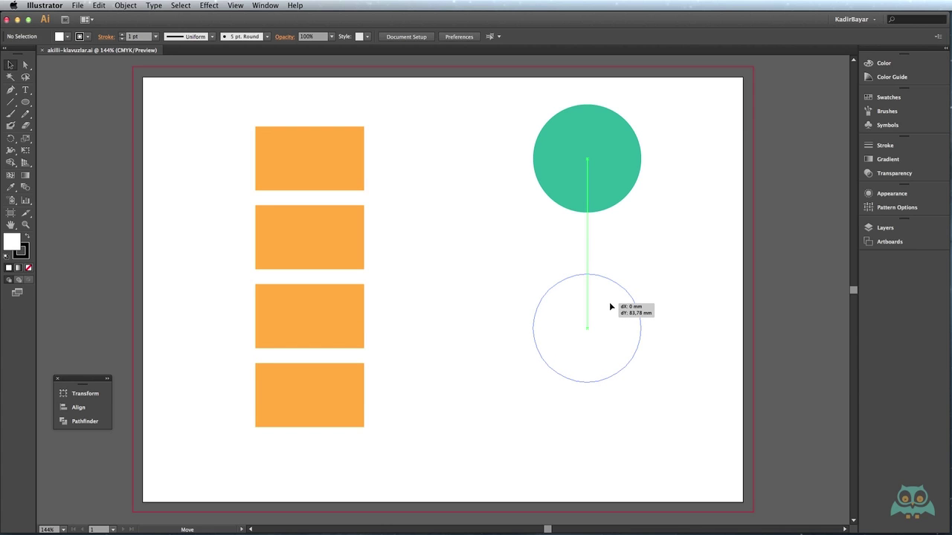
left_click_drag(609, 302, 609, 298)
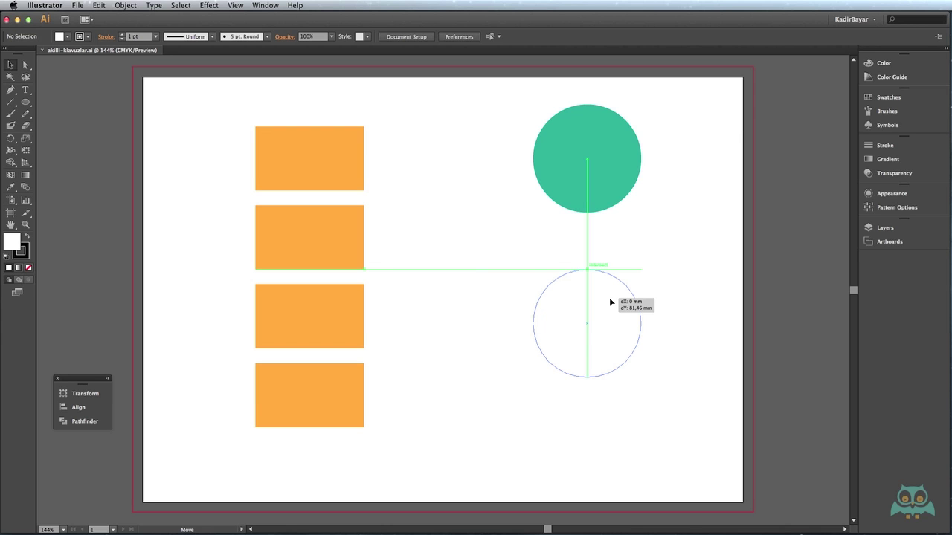
left_click_drag(610, 302, 610, 302)
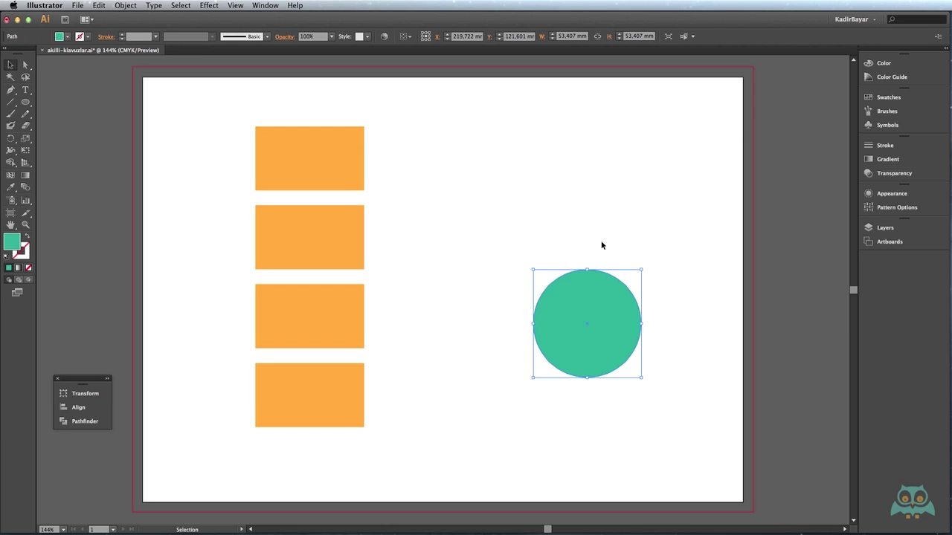
Step: Pen-draw a closed four-corner rectangle right of the top orange rectangle, bottom edges aligned
left_click(11, 90)
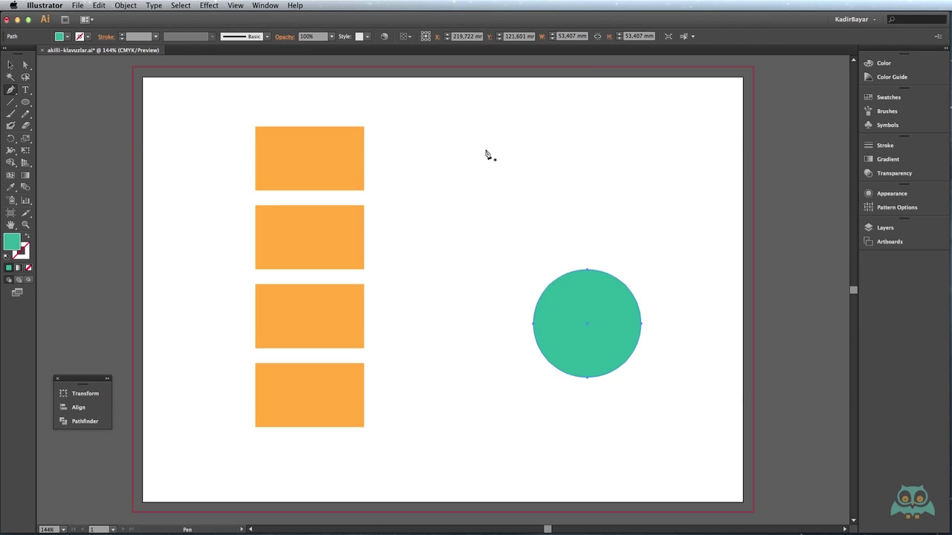
left_click(475, 124)
left_click(684, 124)
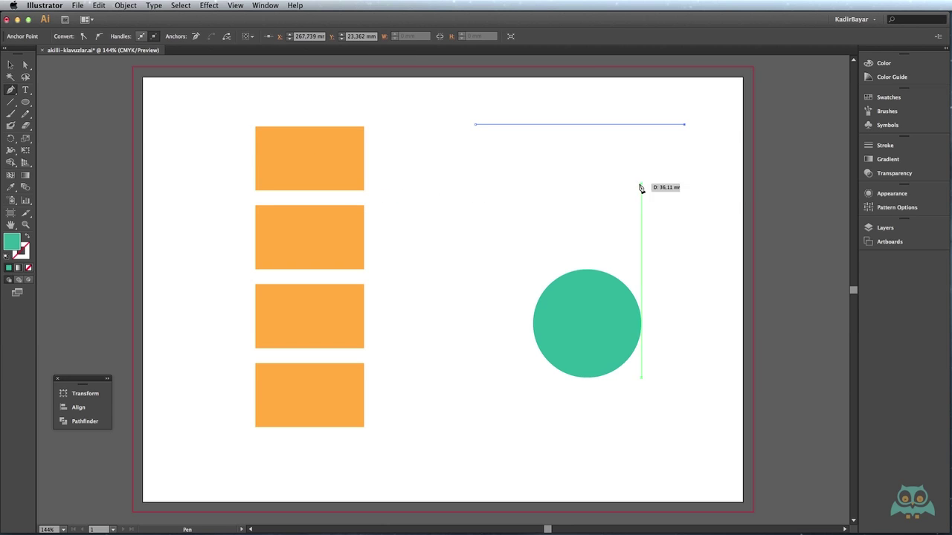
left_click(685, 191)
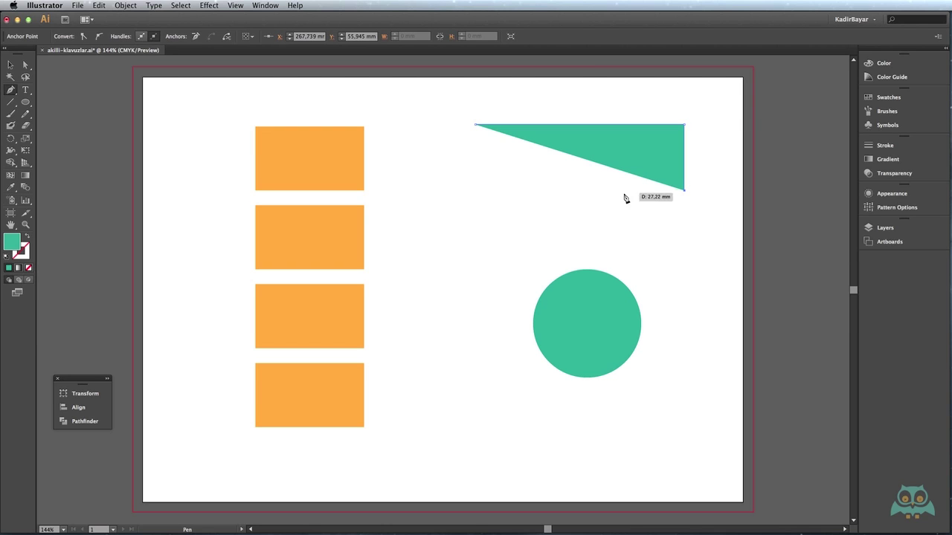
left_click(475, 190)
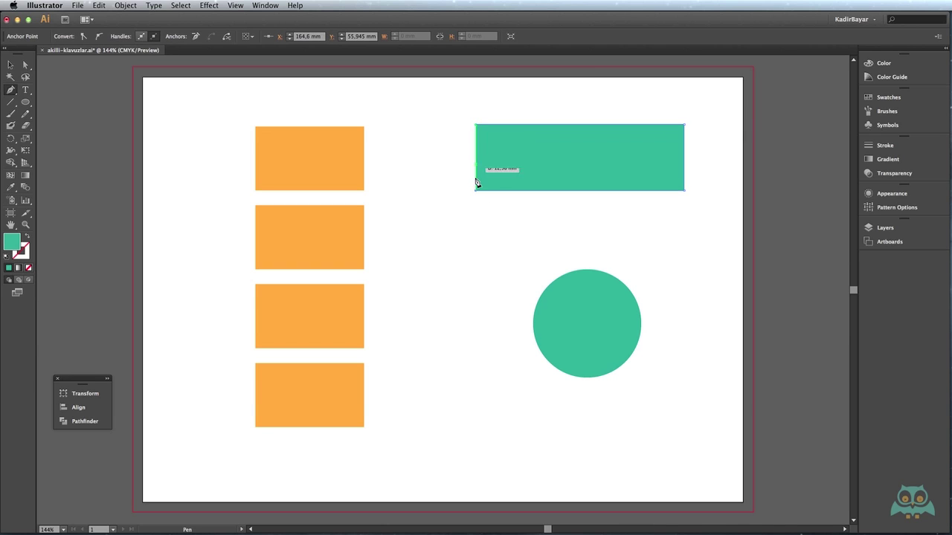
left_click(476, 126)
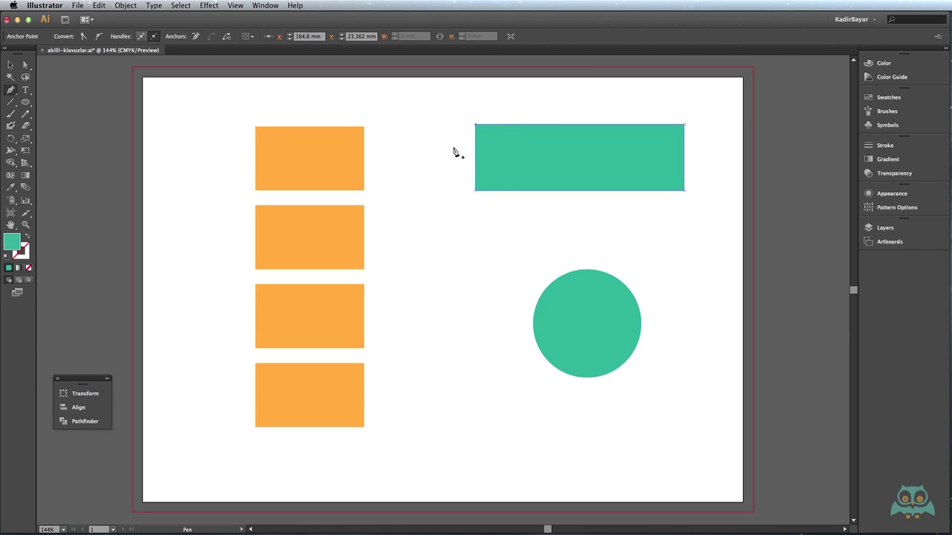